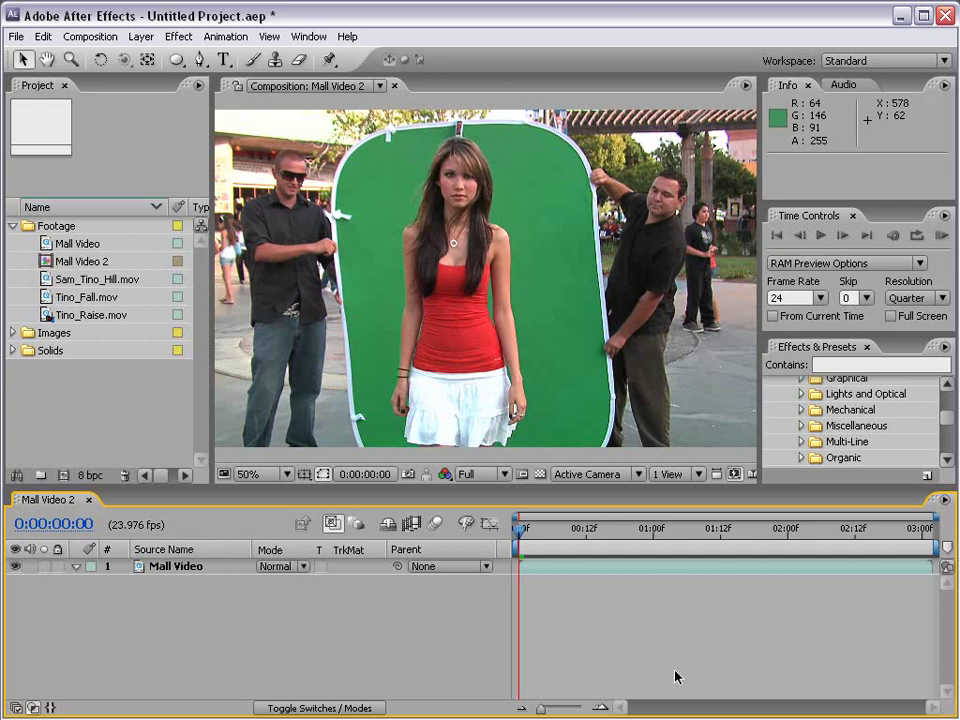
- Scrub through the Mall Video 2 timeline, then add the composition to the Render Queue
click(567, 535)
mouse_move(567, 543)
mouse_down()
mouse_move(521, 542)
mouse_move(671, 546)
mouse_move(435, 561)
mouse_up()
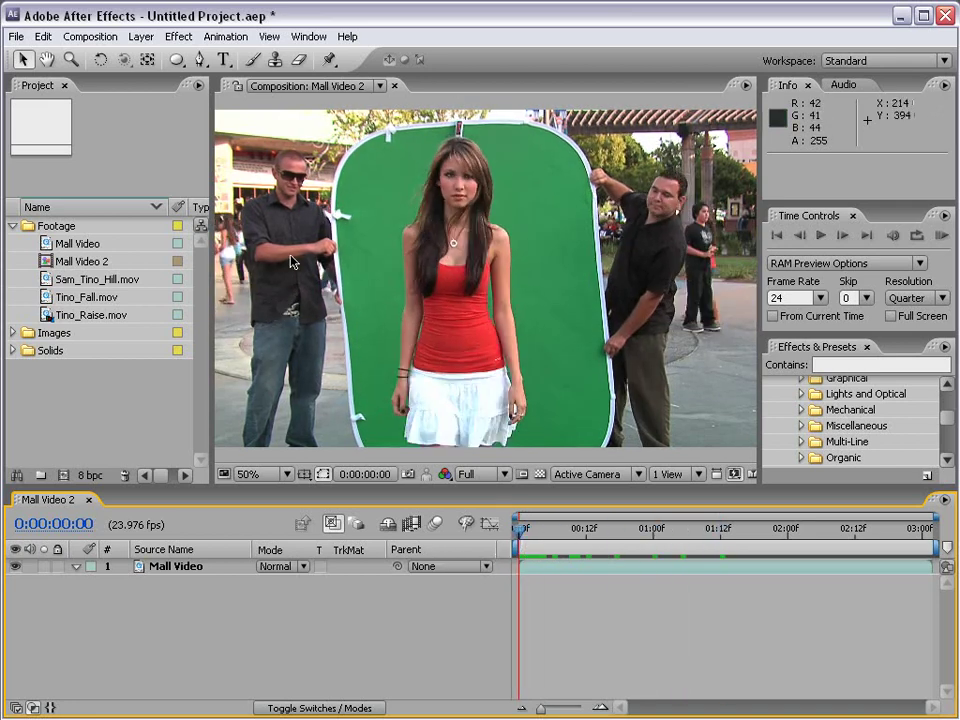
click(73, 37)
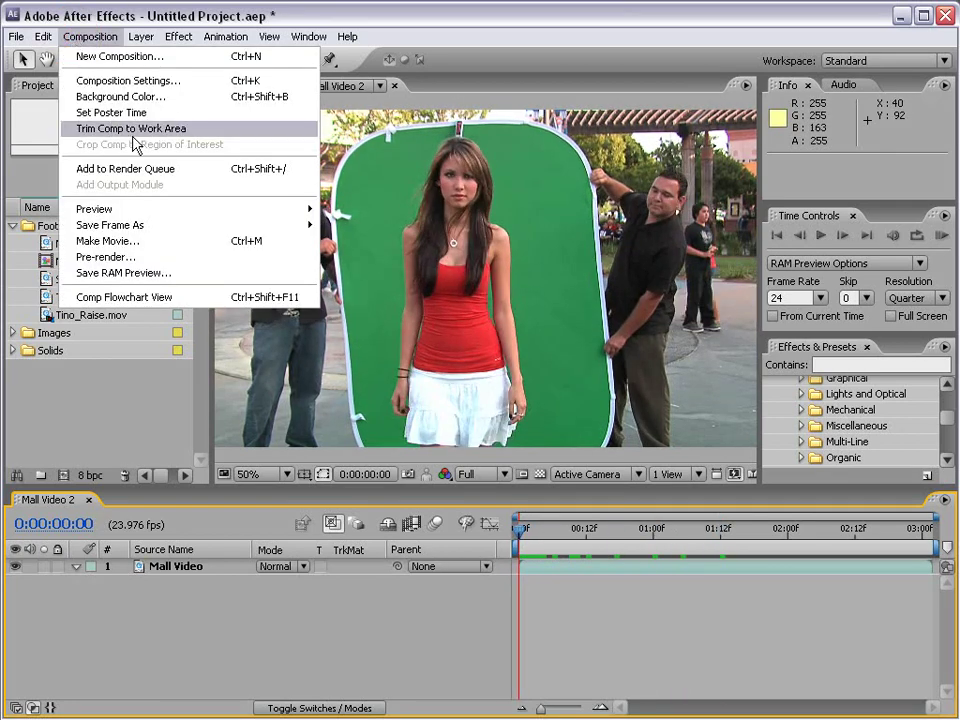
click(156, 172)
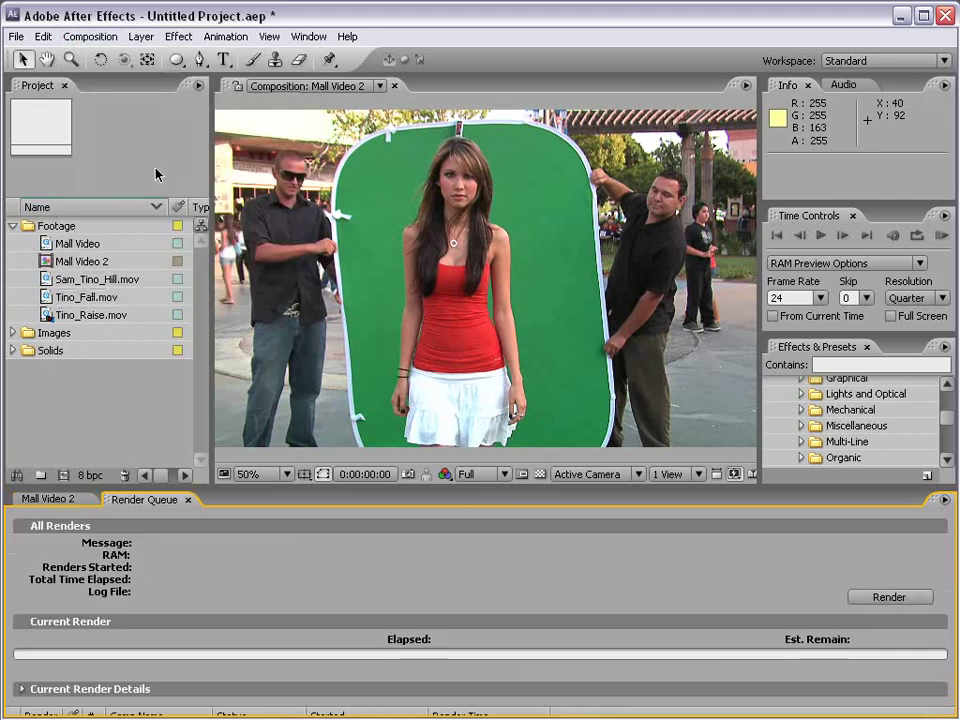
- Detach the Render Queue into a resized, repositioned floating window
mouse_move(186, 488)
mouse_down()
mouse_move(185, 285)
mouse_move(186, 446)
mouse_move(200, 454)
mouse_up()
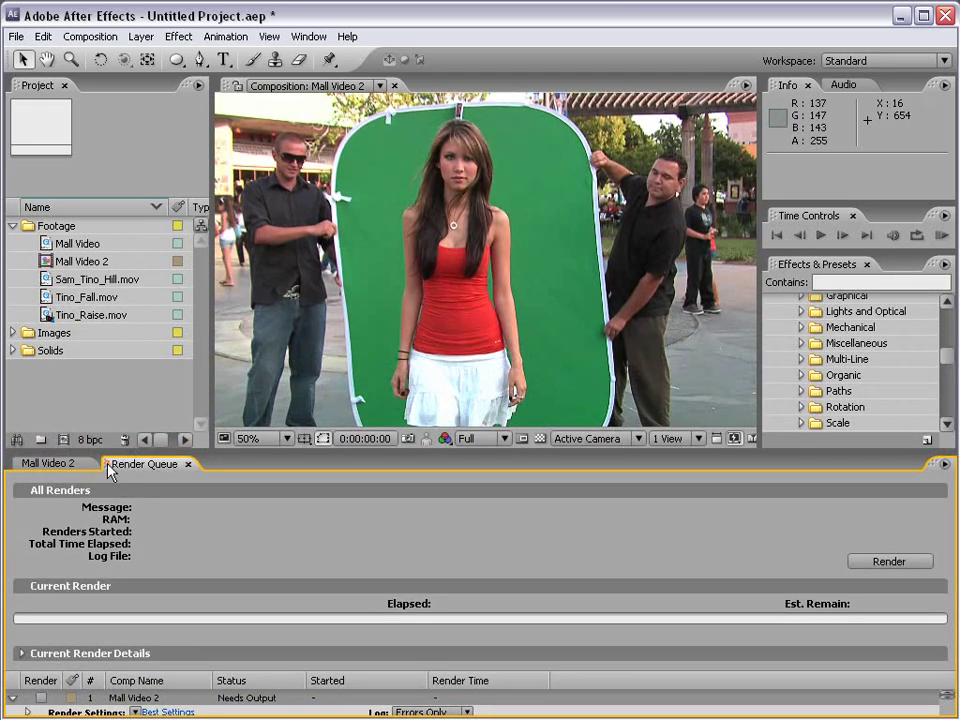
mouse_move(145, 463)
mouse_down()
mouse_move(262, 345)
mouse_move(66, 282)
mouse_up()
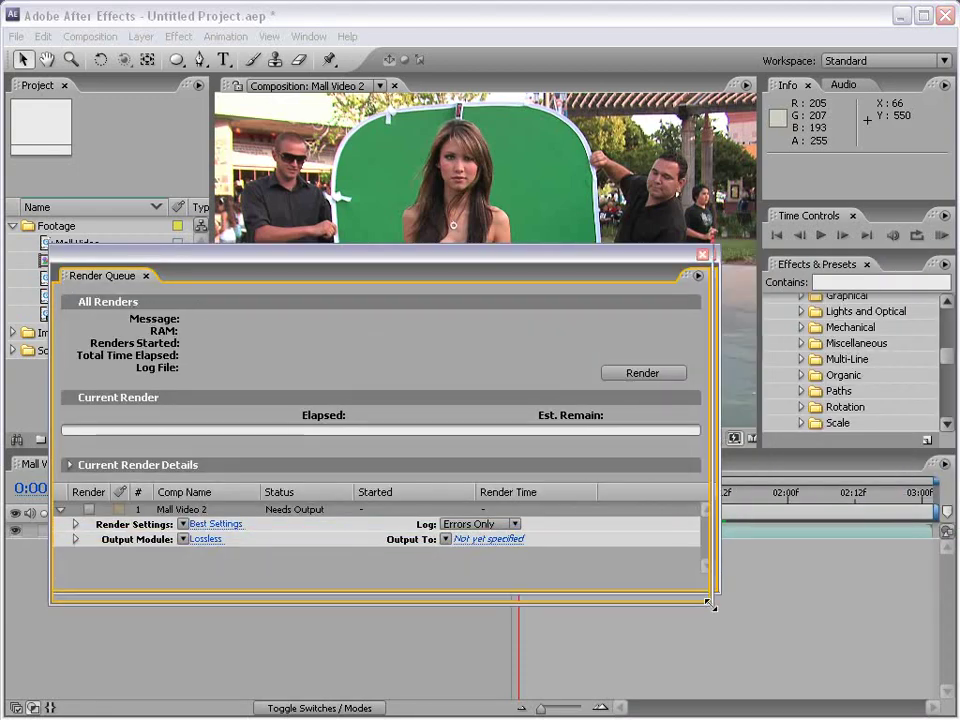
mouse_move(353, 261)
mouse_down()
mouse_move(418, 236)
mouse_move(485, 283)
mouse_move(447, 203)
mouse_move(380, 180)
mouse_up()
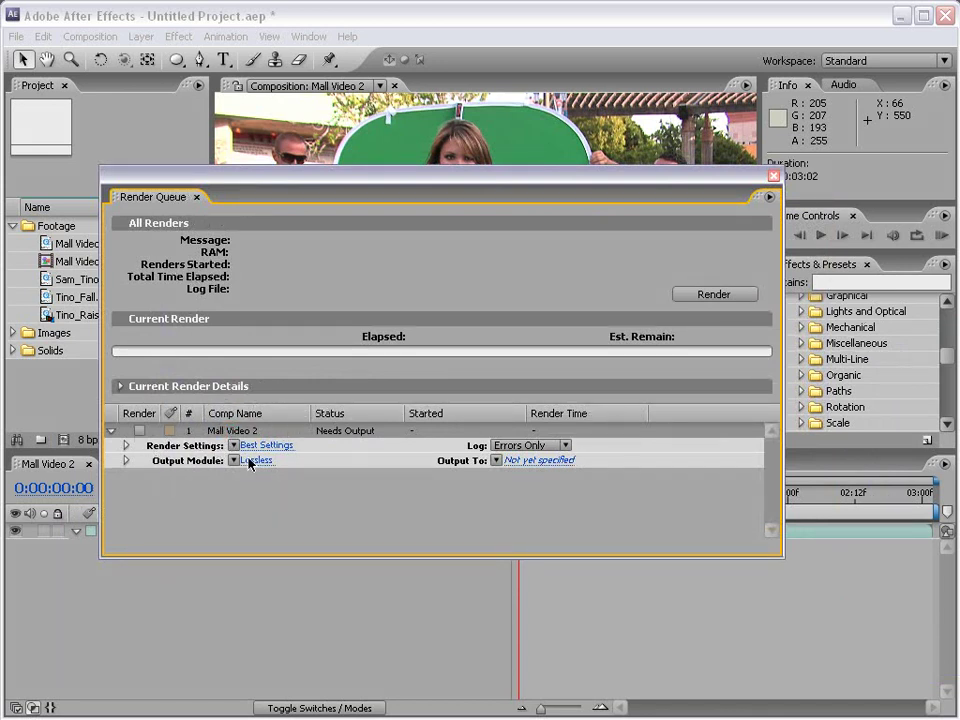
click(525, 462)
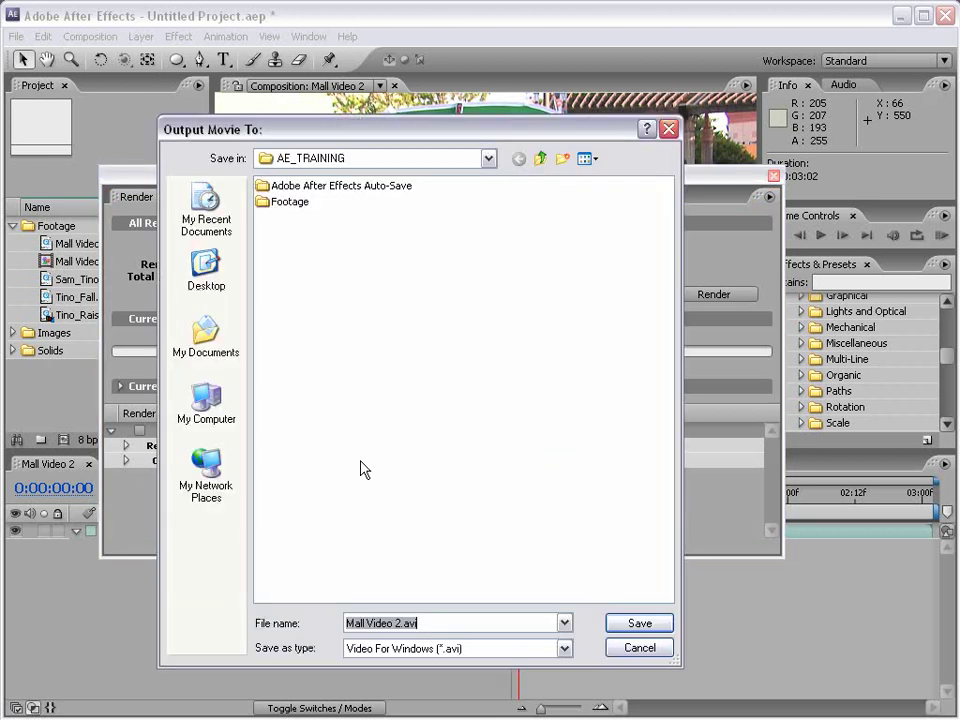
click(425, 622)
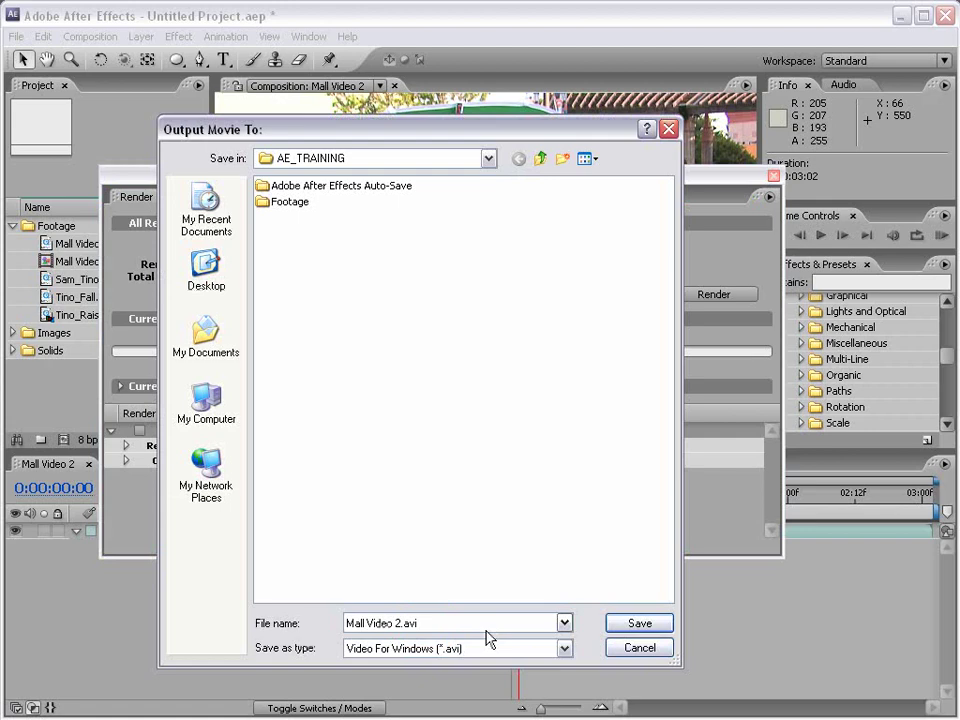
click(641, 650)
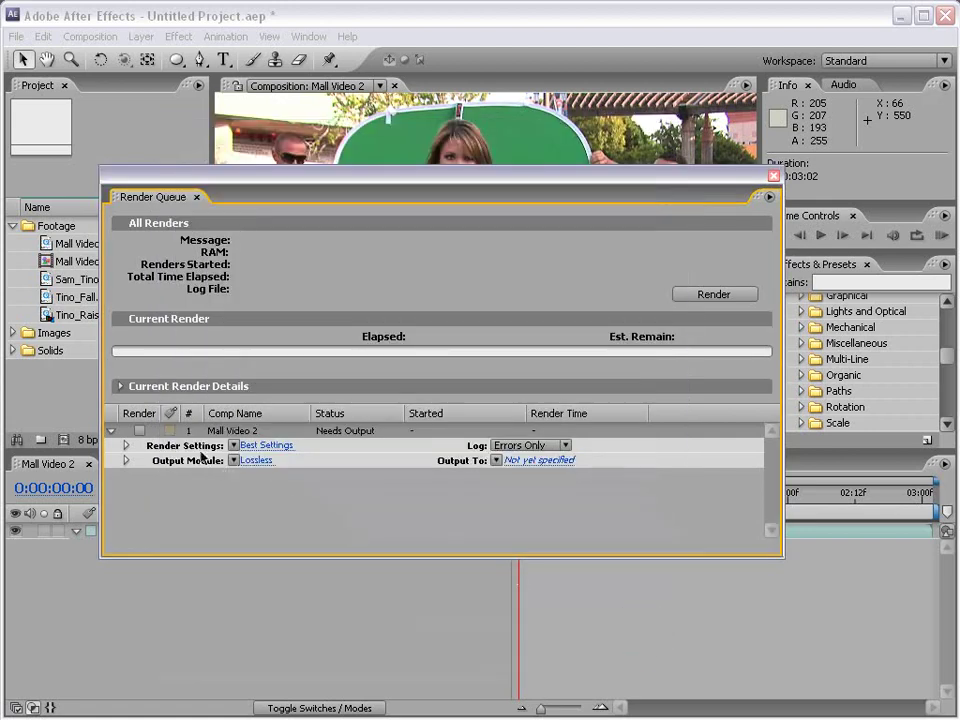
click(263, 451)
- Open the Lossless output module settings, close them unchanged, then reopen them
click(255, 461)
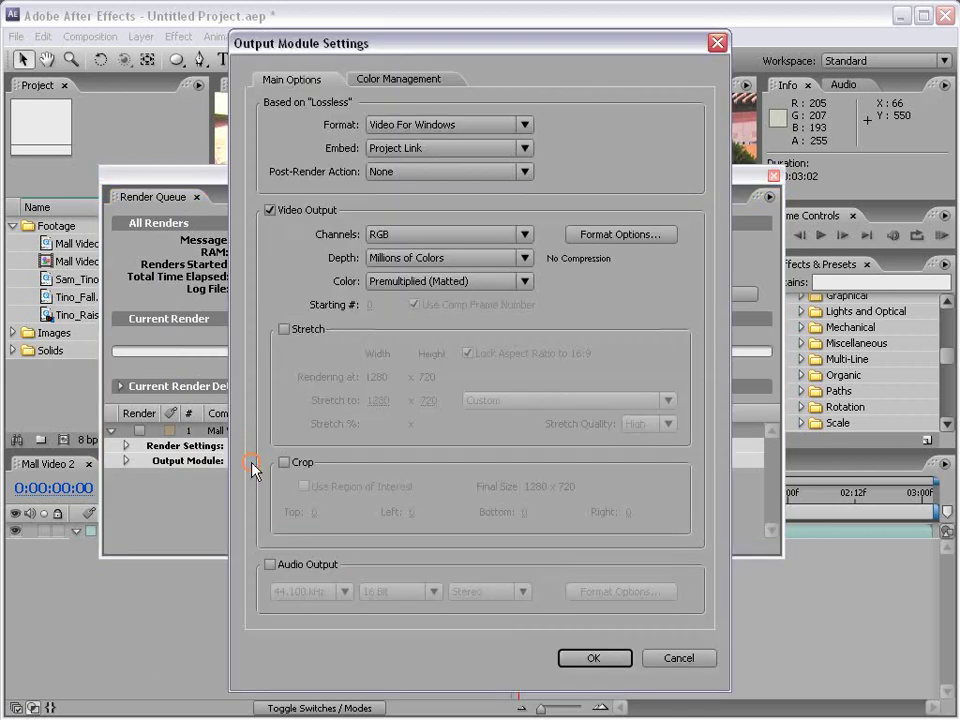
click(658, 662)
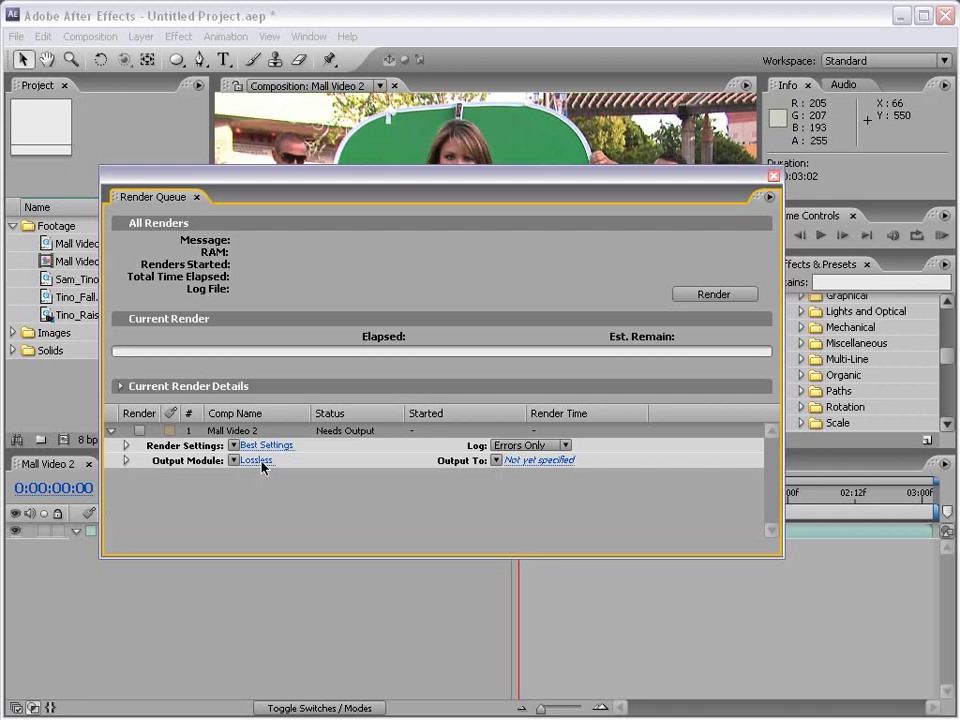
click(248, 462)
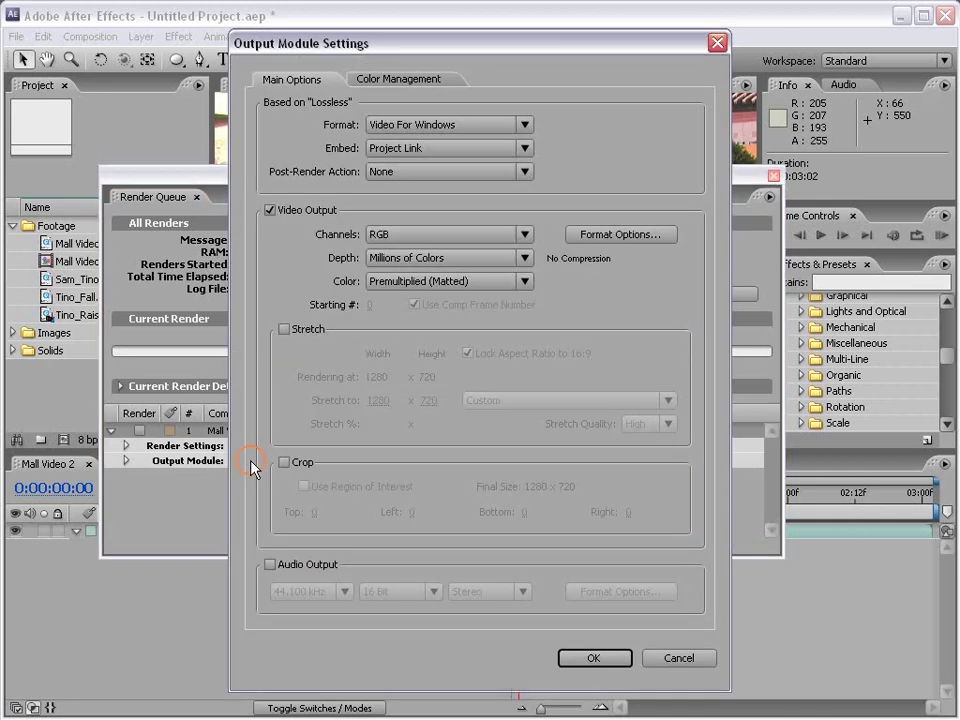
- Set the output format to QuickTime Movie with Photo - JPEG compression at quality 95
click(412, 130)
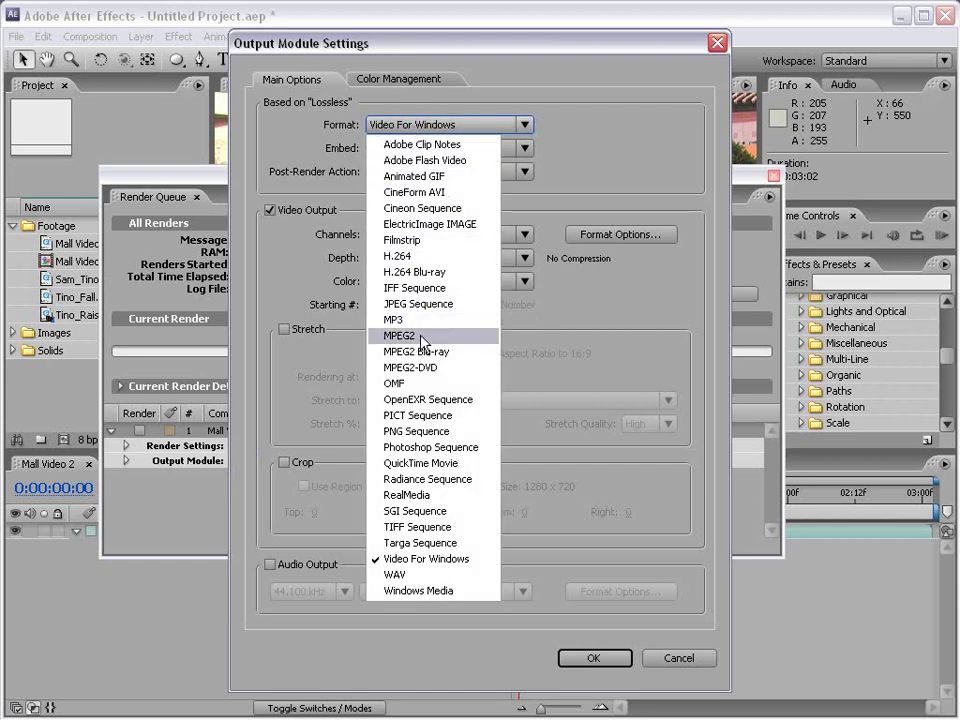
click(432, 464)
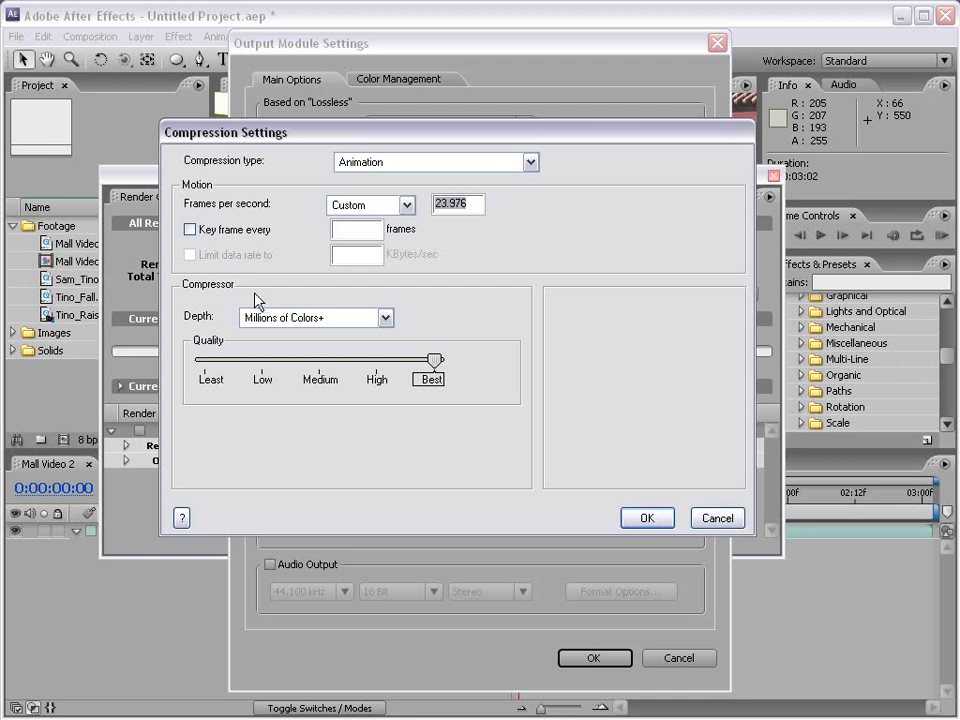
click(363, 164)
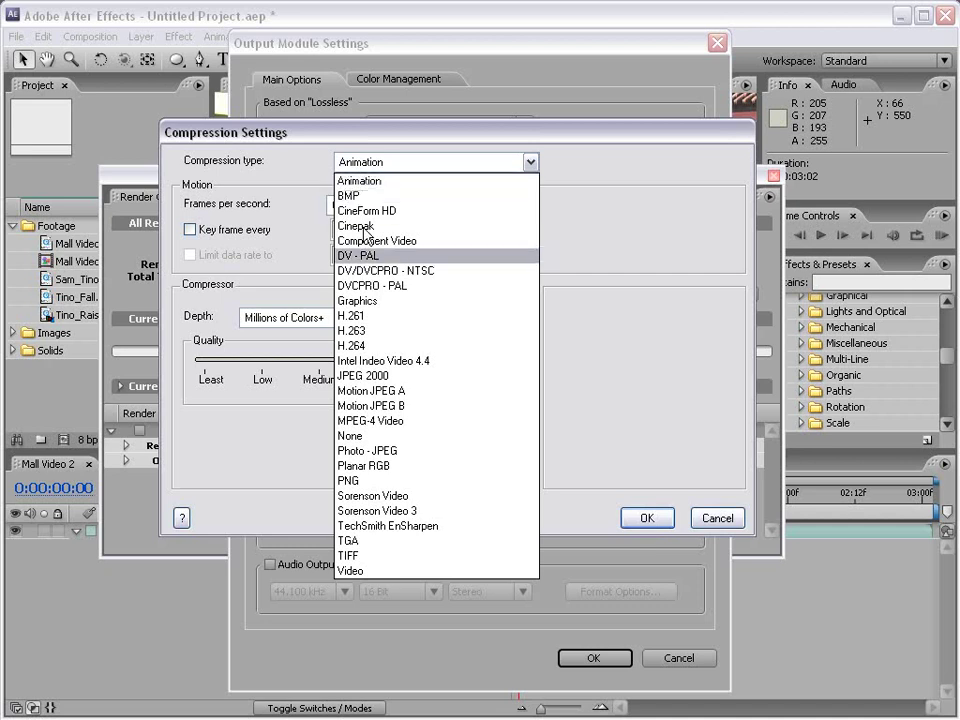
click(380, 450)
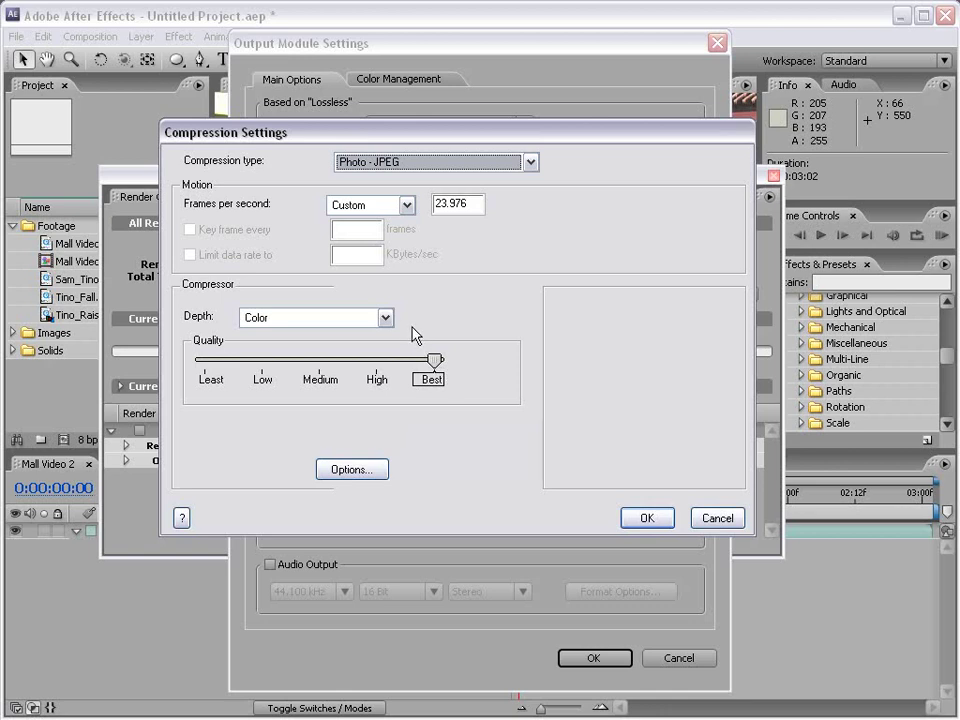
mouse_move(433, 360)
mouse_down()
mouse_move(398, 367)
mouse_move(452, 386)
mouse_up()
- Confirm the Photo - JPEG compression settings and disable audio output
click(645, 518)
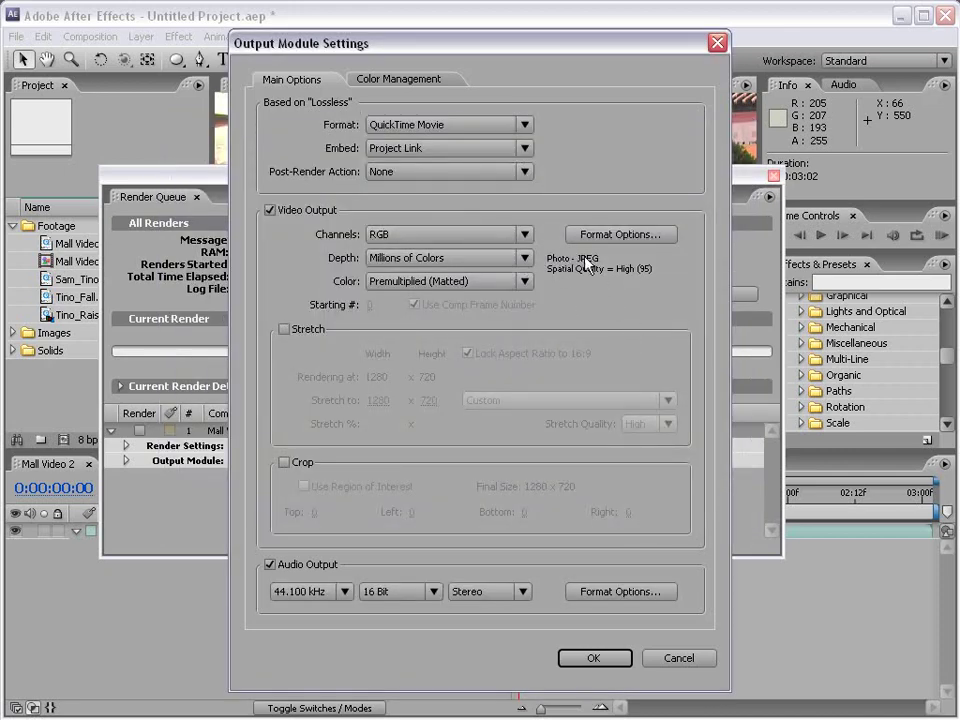
click(269, 565)
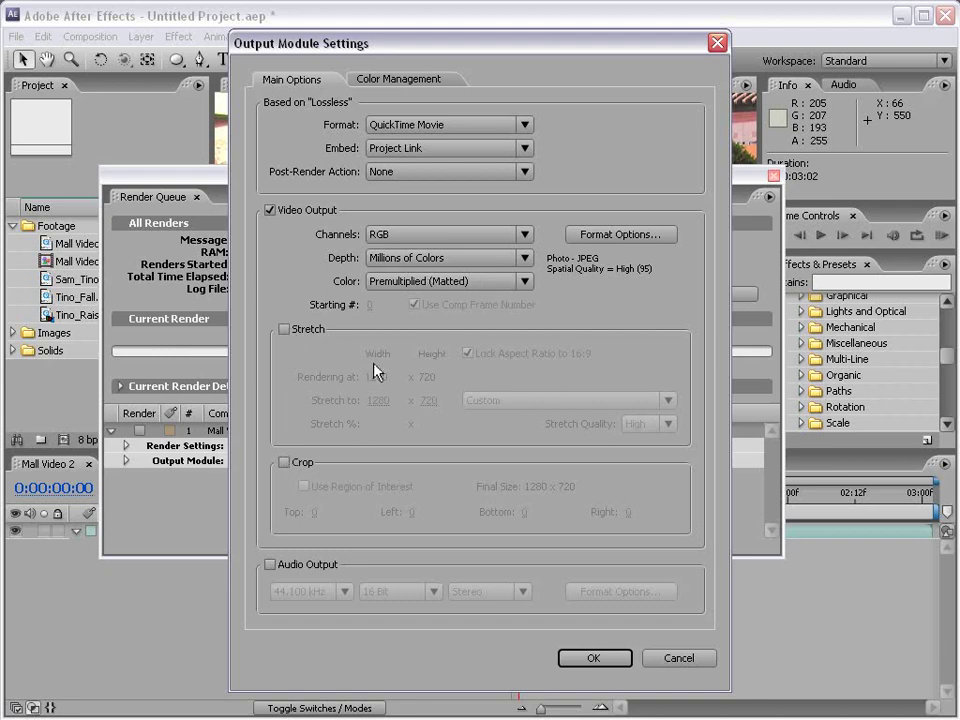
- Accept the output module settings and save the render output as Mall.mov in AE_TRAINING
click(593, 658)
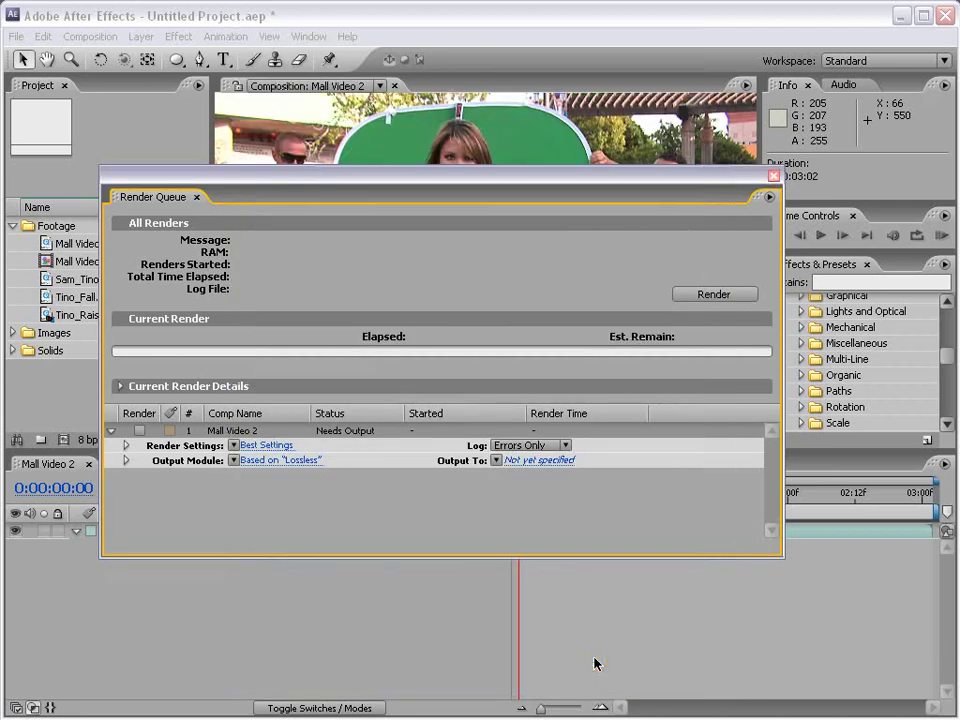
click(538, 460)
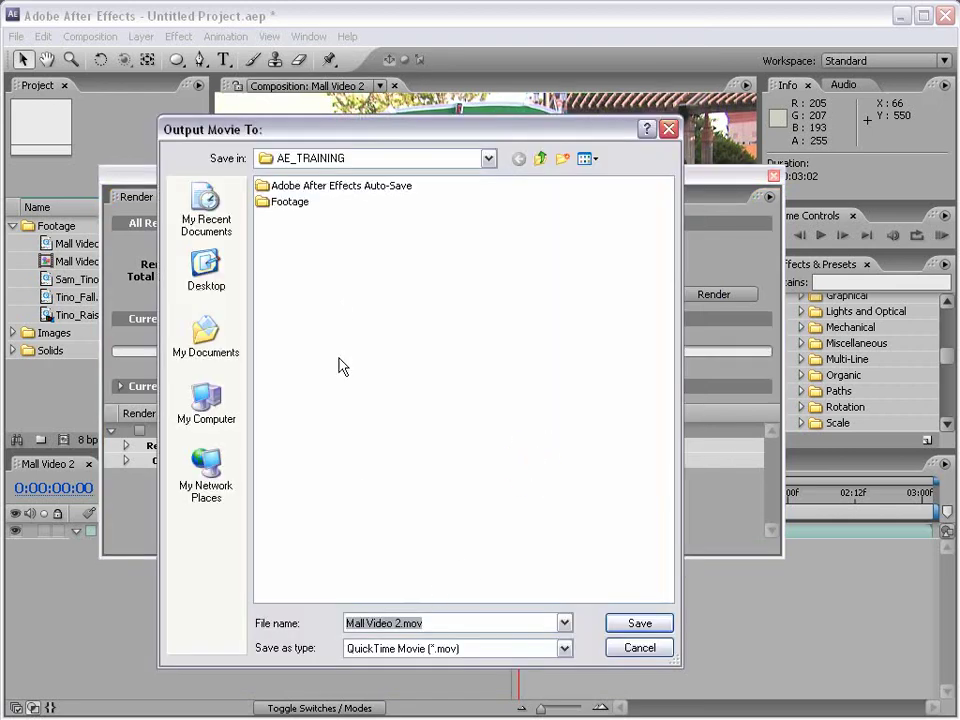
drag(406, 623, 302, 634)
text(Mall)
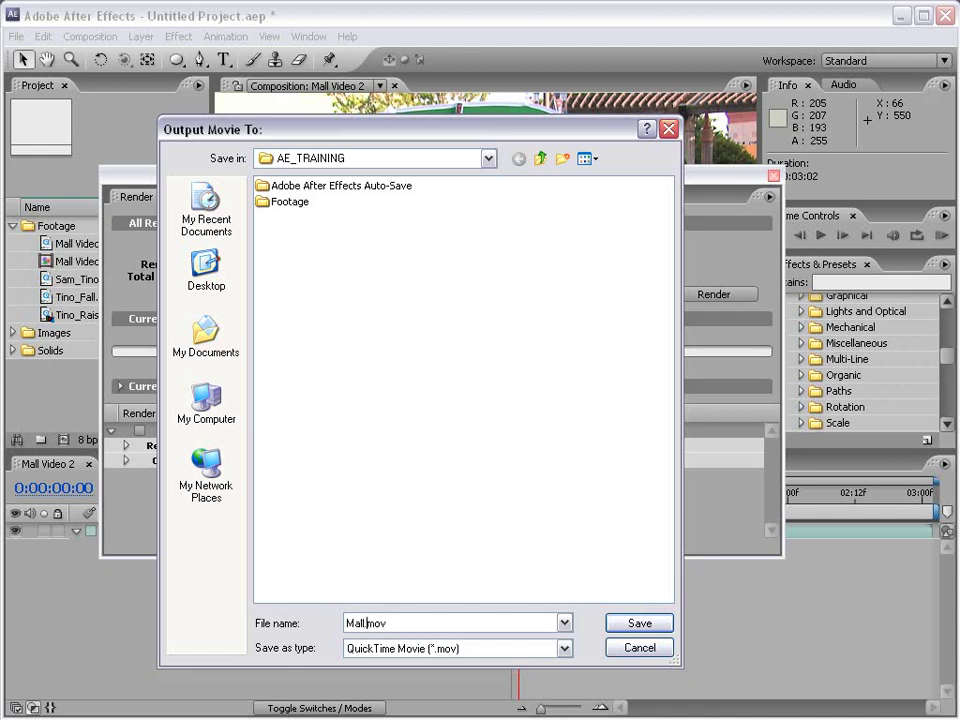
click(640, 624)
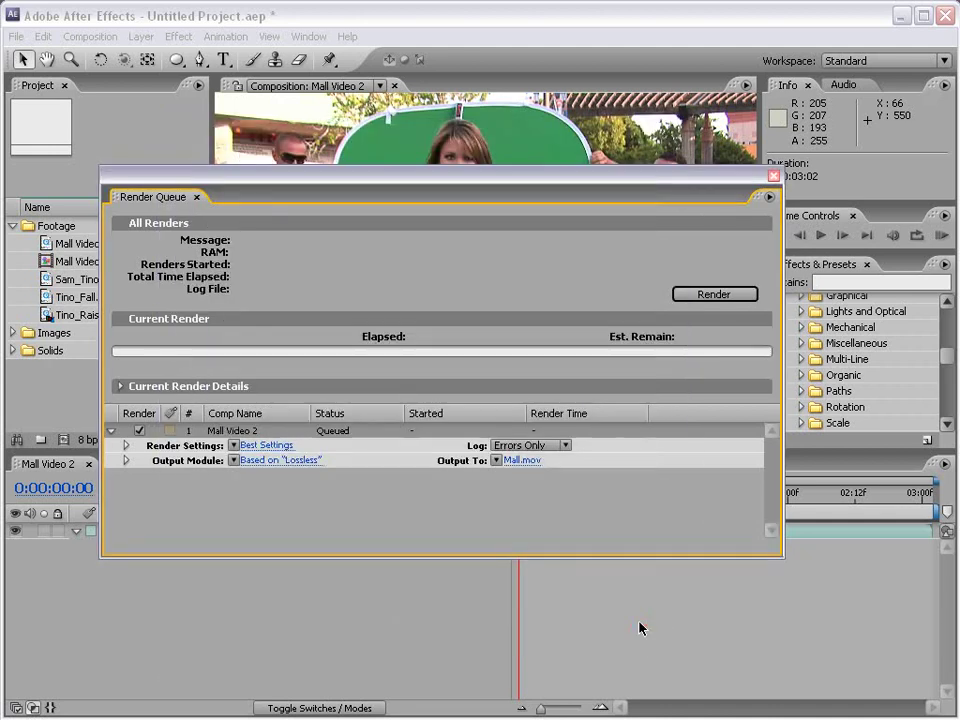
- Start rendering Mall Video 2 to Mall.mov
click(703, 297)
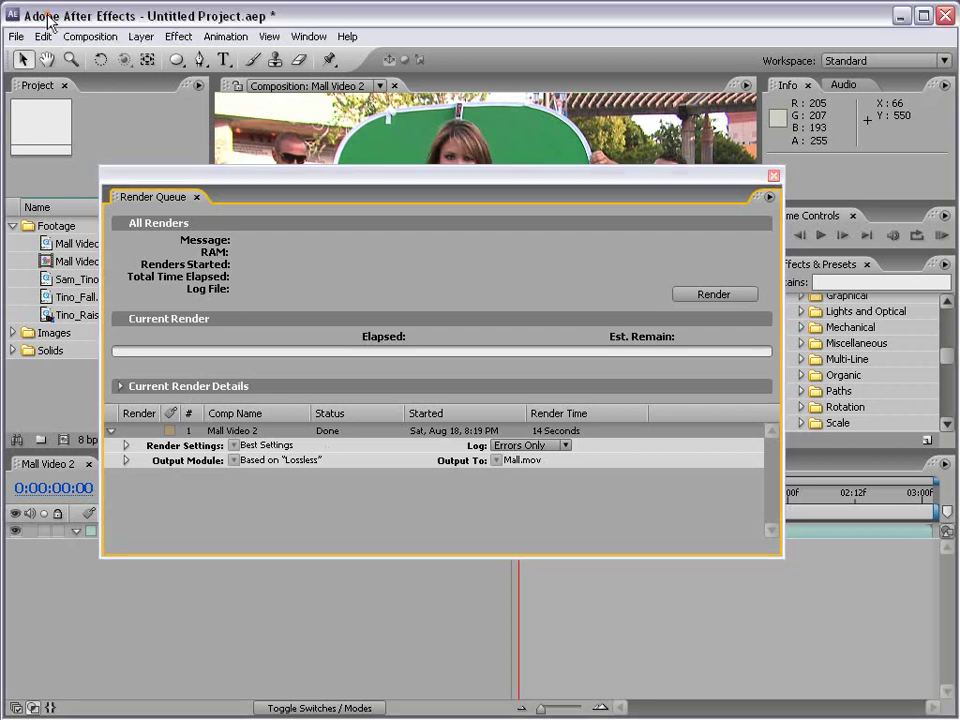
click(773, 176)
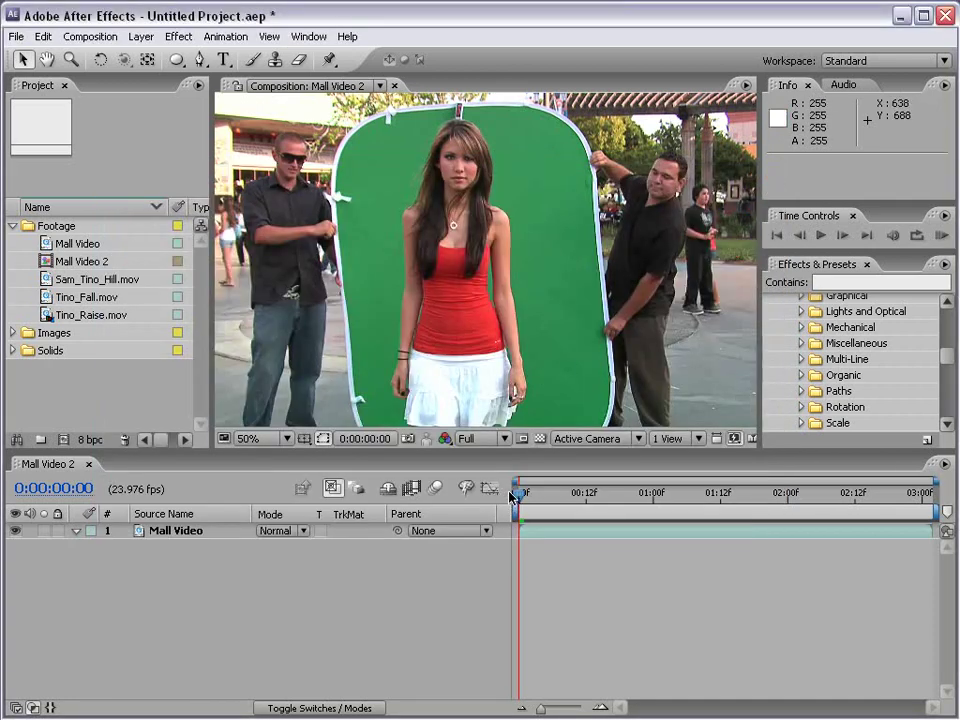
click(17, 36)
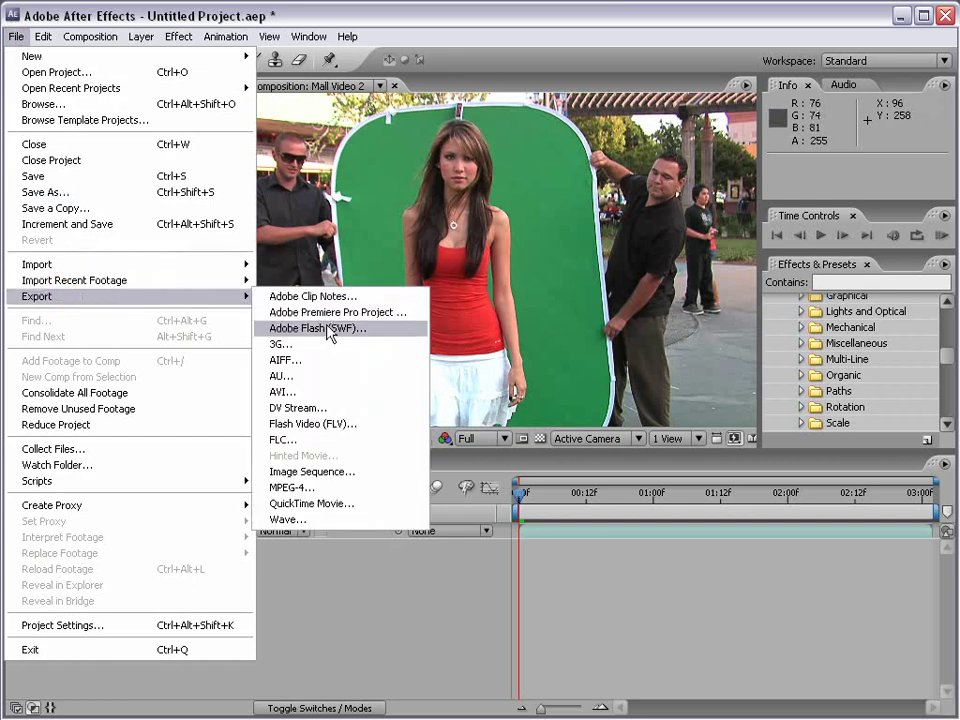
mouse_move(130, 296)
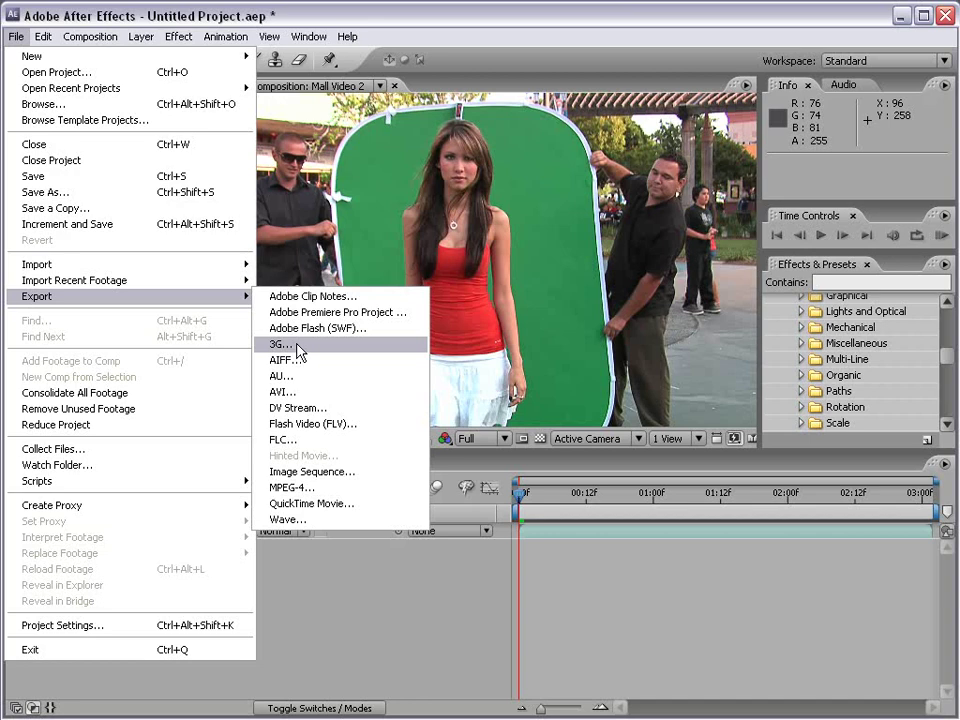
click(553, 564)
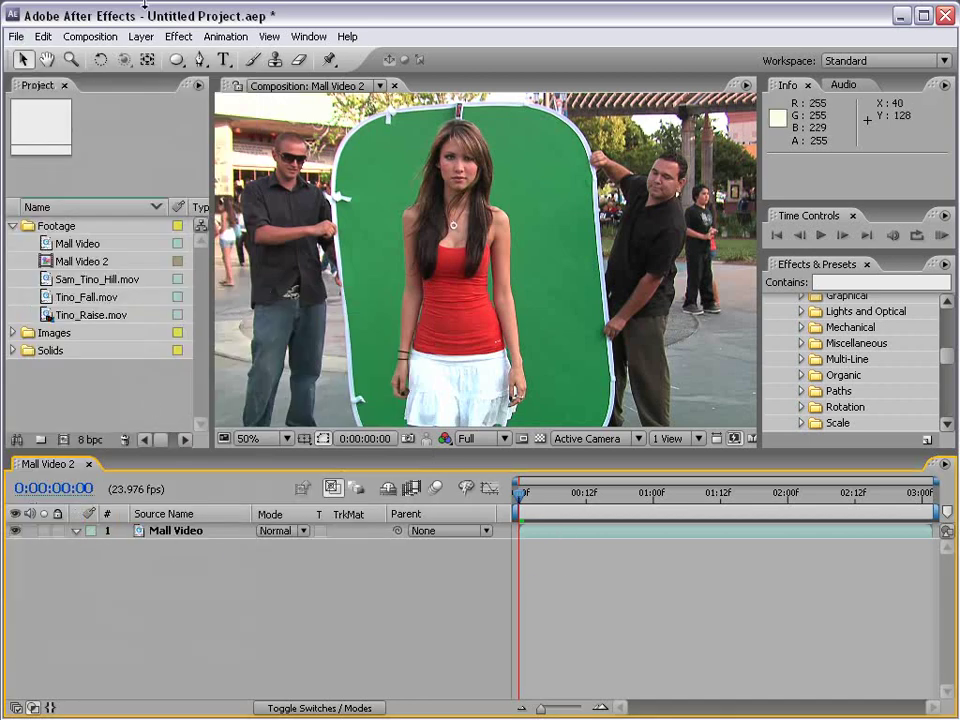
- Reopen the Render Queue via the Window menu, expand Output Module, and close the Mall.mov folder
click(82, 36)
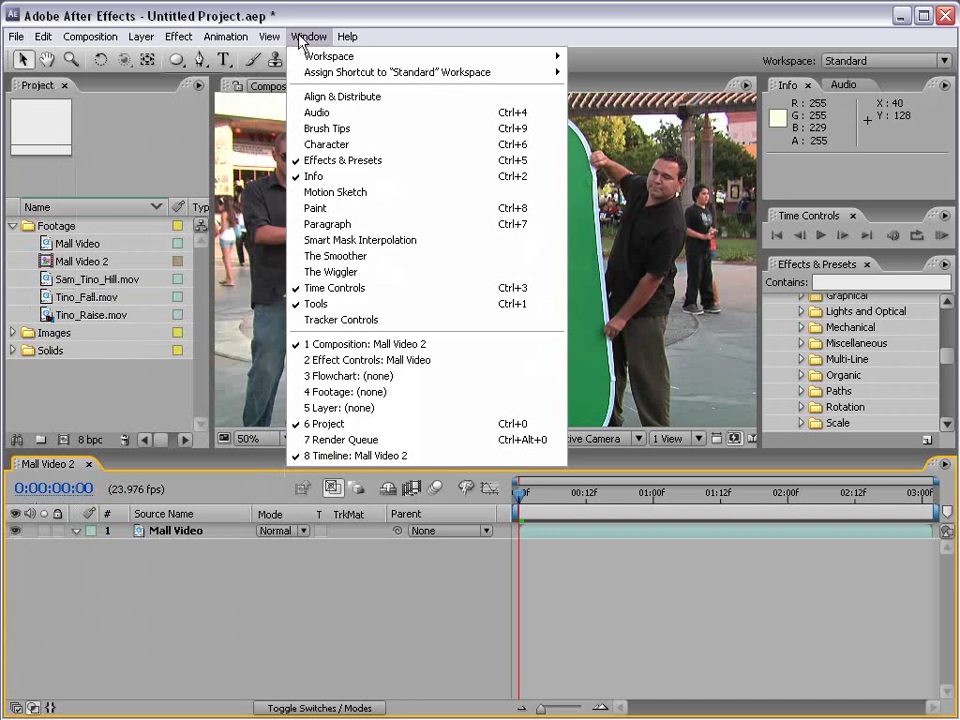
click(325, 440)
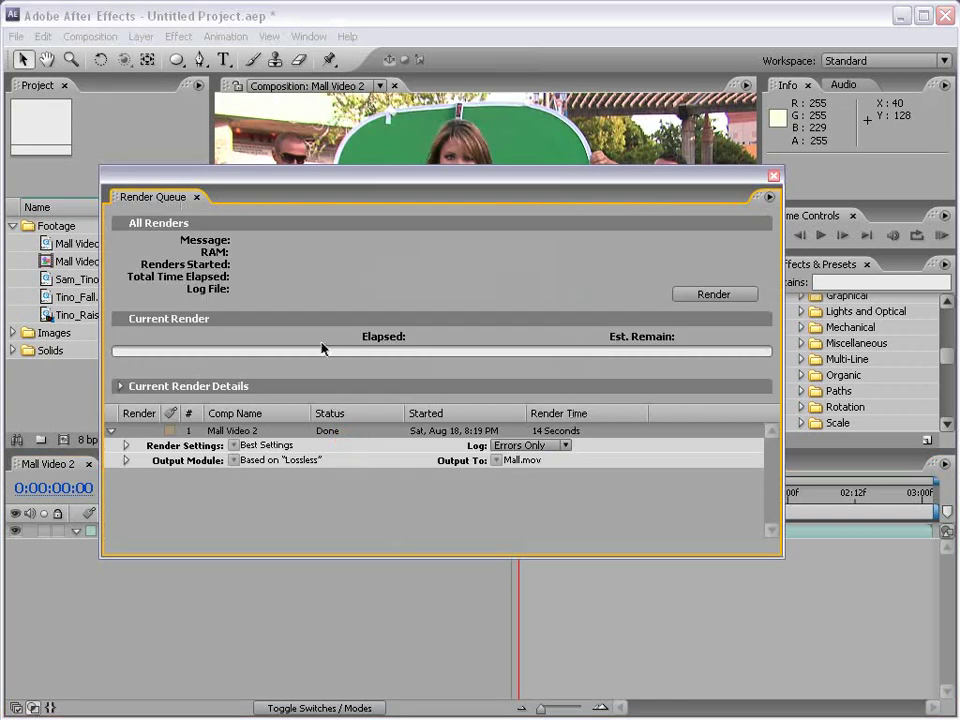
click(125, 460)
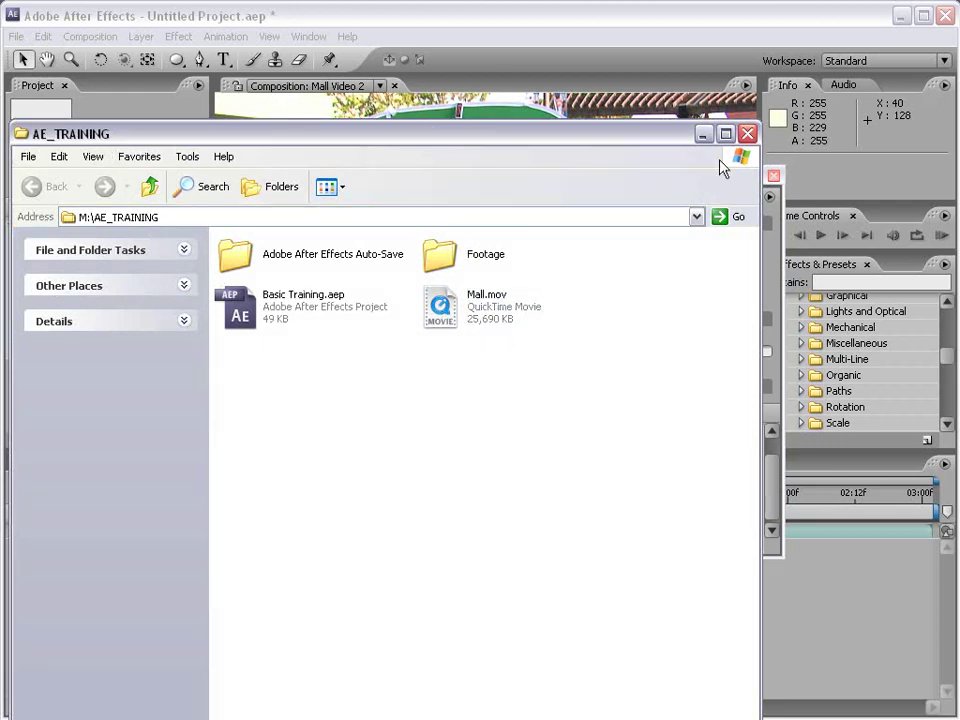
click(747, 134)
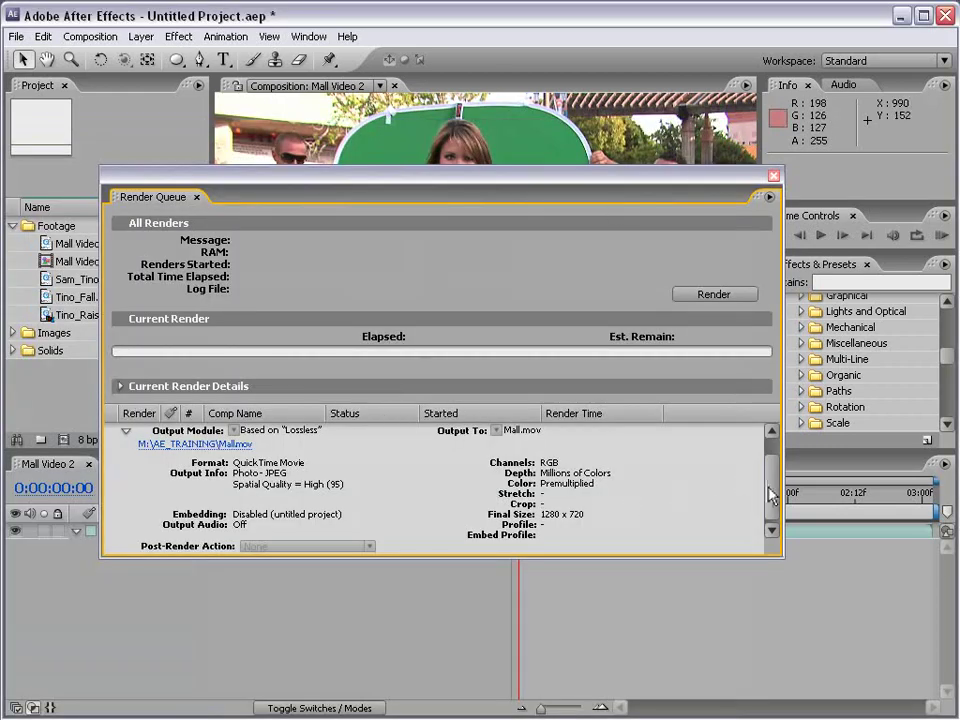
- Collapse the Output Module details and close the Render Queue panel
scroll(773, 493, up, 2)
click(126, 460)
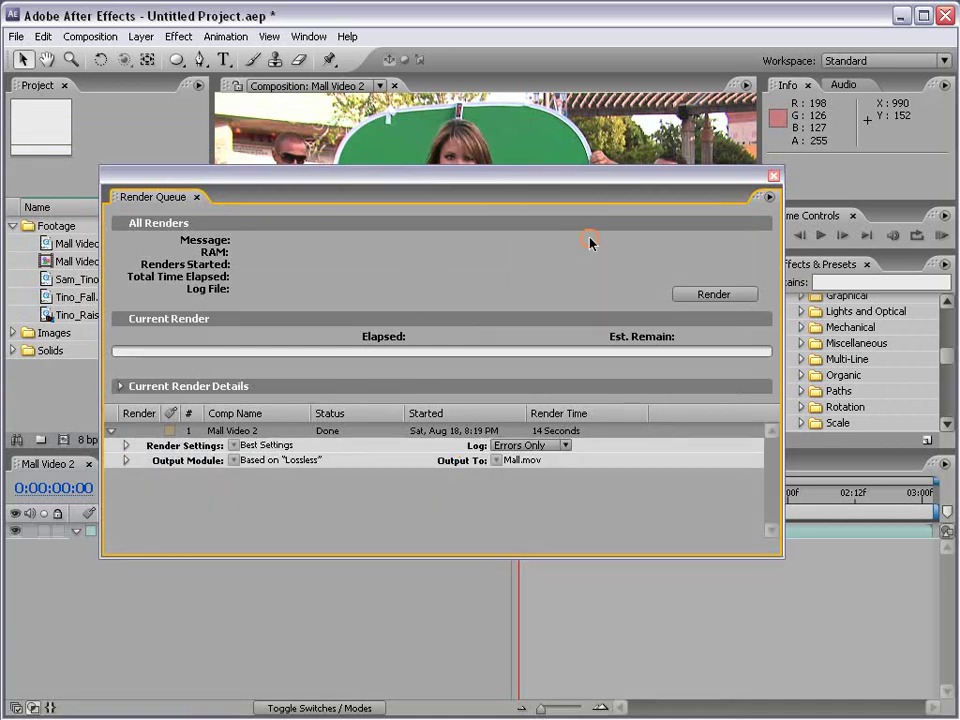
click(774, 178)
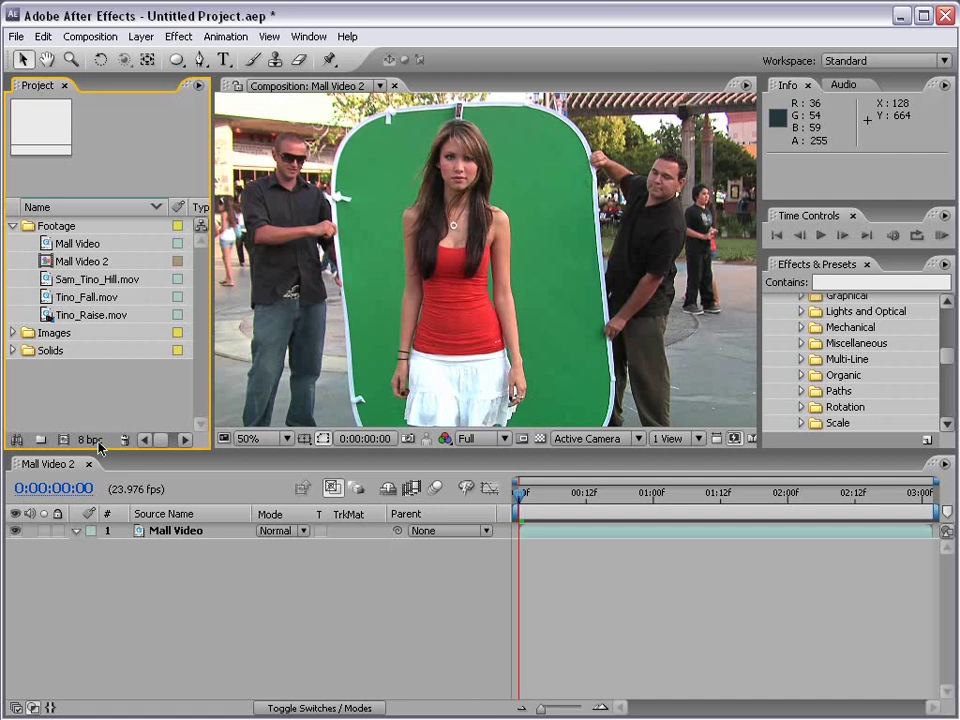
alt+click(97, 441)
alt+click(97, 441)
click(90, 440)
click(92, 440)
click(93, 440)
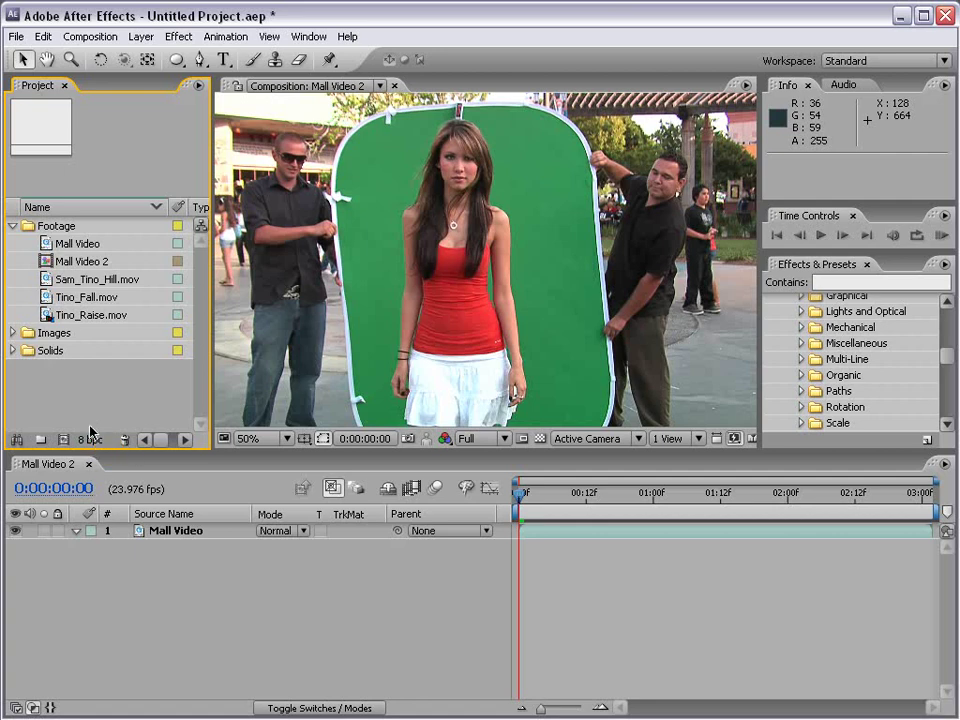